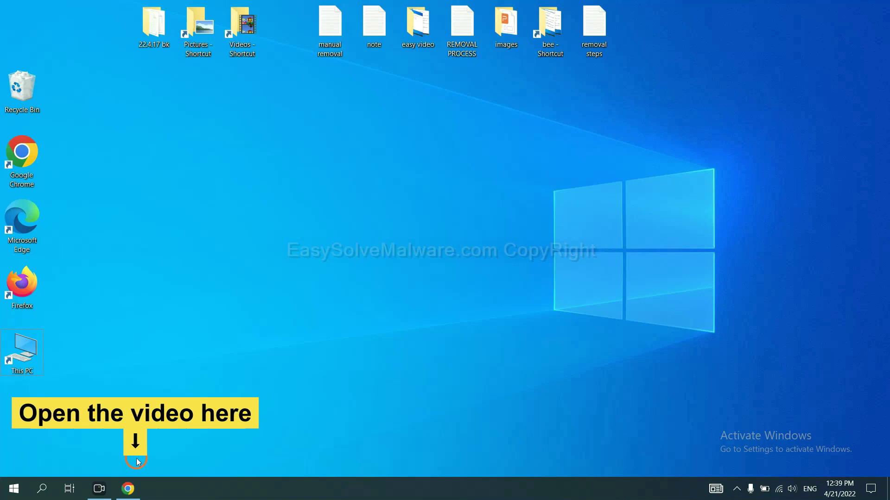
# Step: Open the EasySolveMalware guide from the video description and download the SpyHunter installer for Windows
pyautogui.click(131, 486)
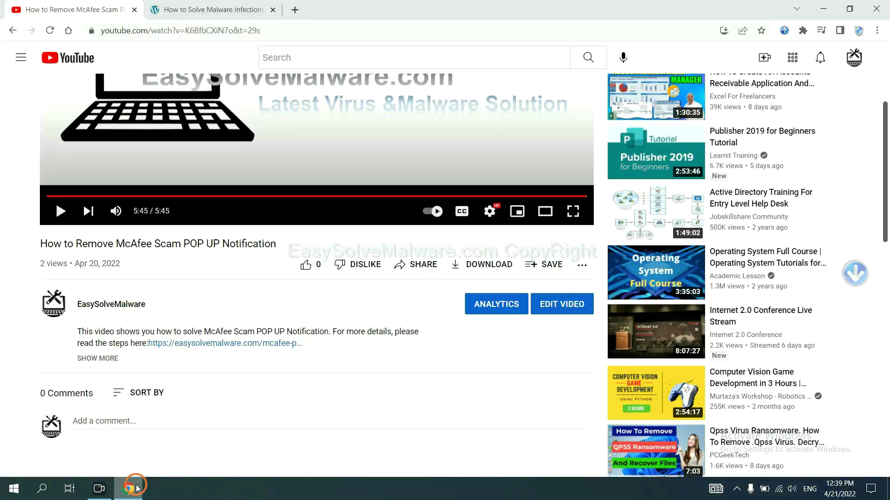
pyautogui.click(245, 344)
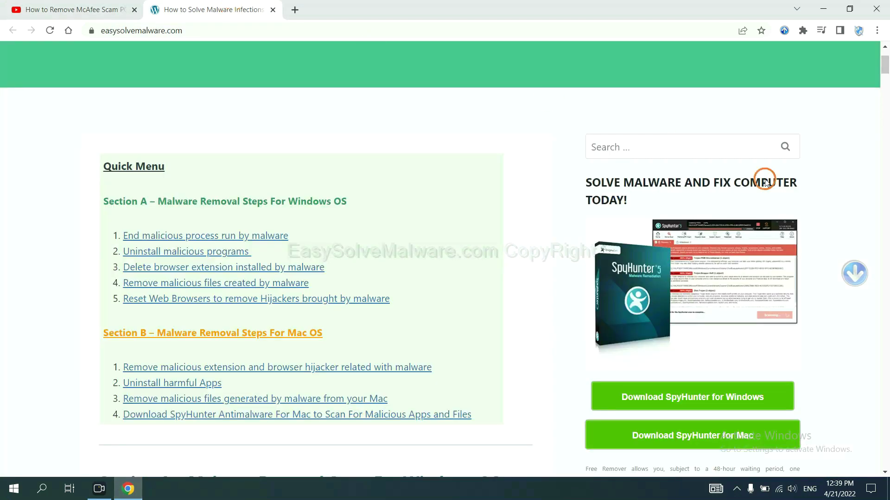
pyautogui.scroll(-4, 765, 183)
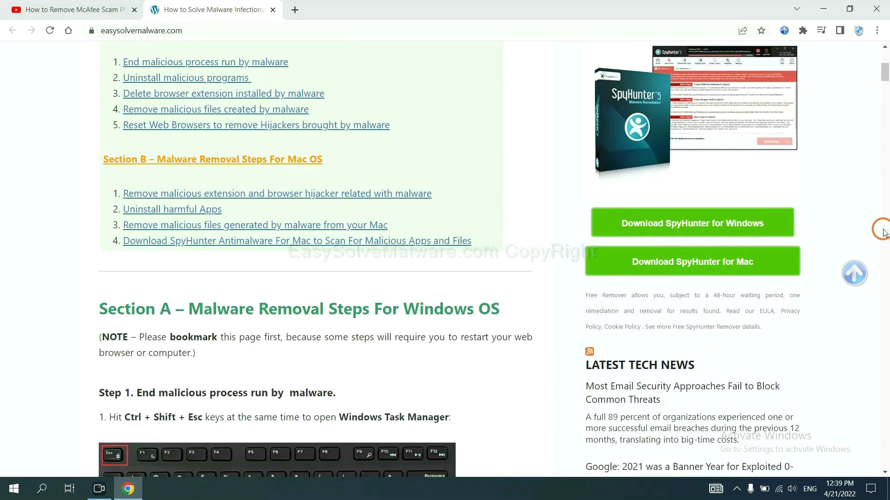
pyautogui.click(754, 222)
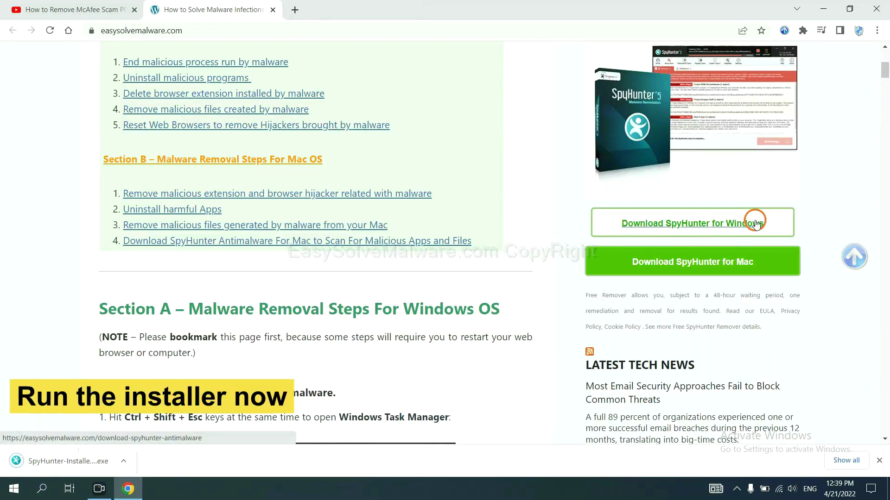
# Step: Run the SpyHunter installer in English, accept the EULA, and install SpyHunter 5
pyautogui.click(56, 463)
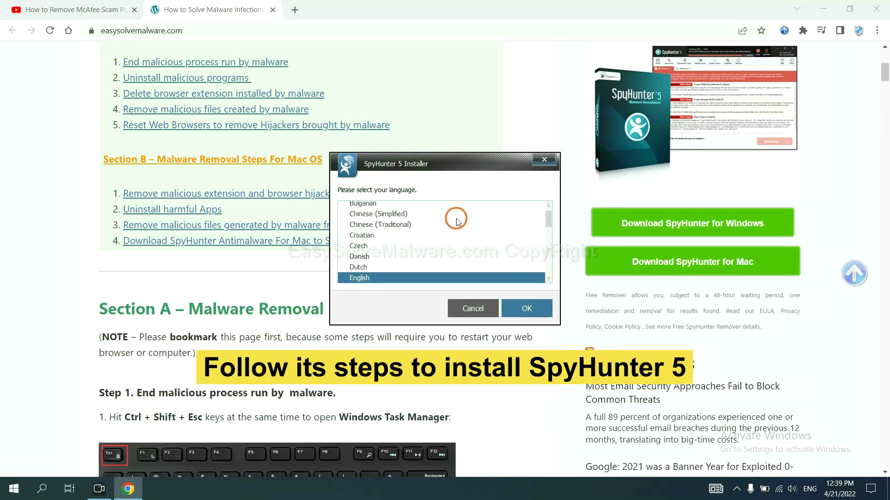
pyautogui.click(514, 308)
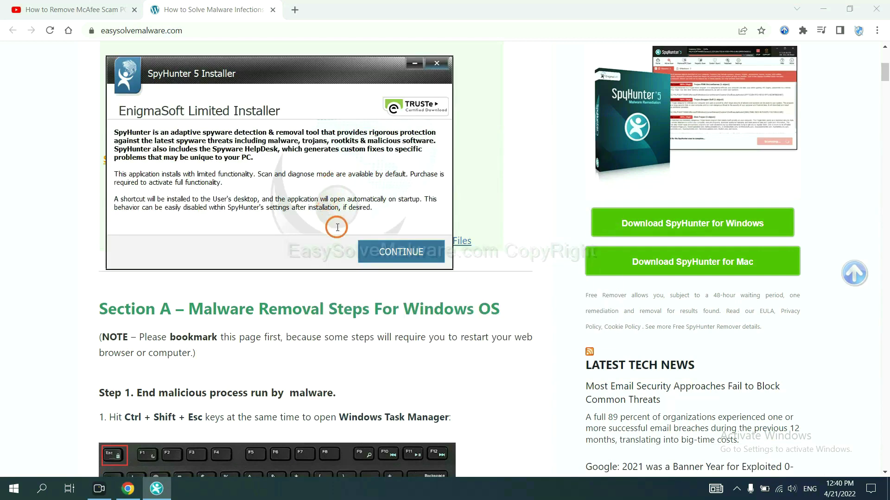
pyautogui.click(381, 255)
pyautogui.click(287, 223)
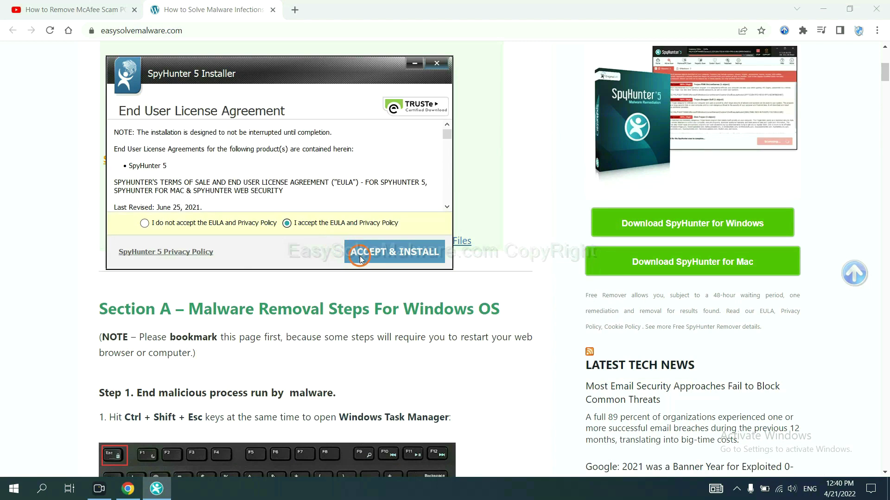
pyautogui.click(360, 257)
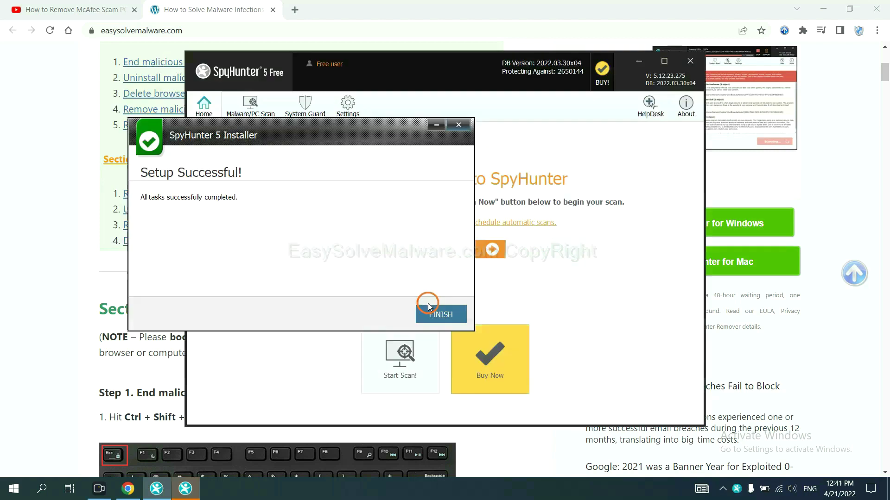
pyautogui.click(429, 308)
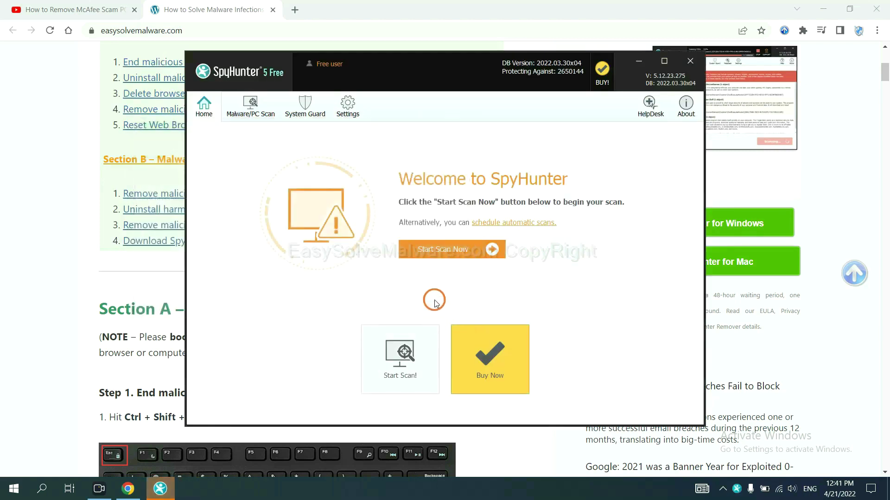
# Step: Run a SpyHunter 5 scan and continue past the unknown object remove360.bat
pyautogui.click(438, 252)
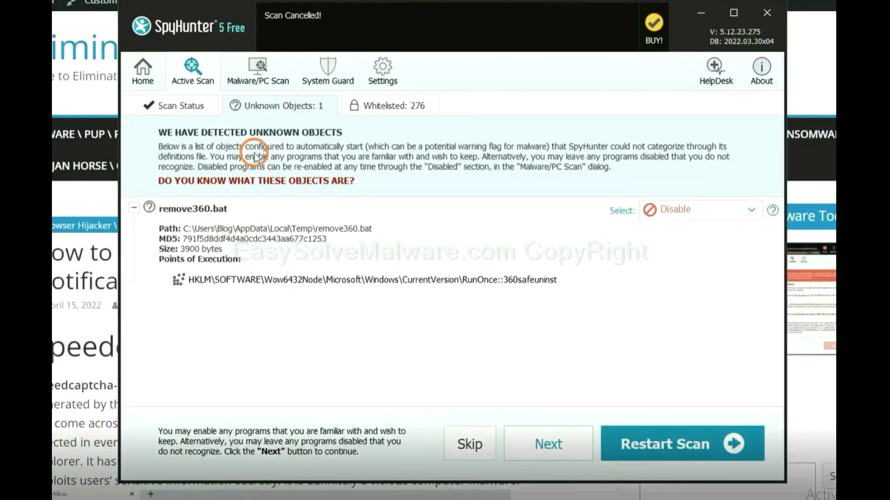
pyautogui.click(548, 447)
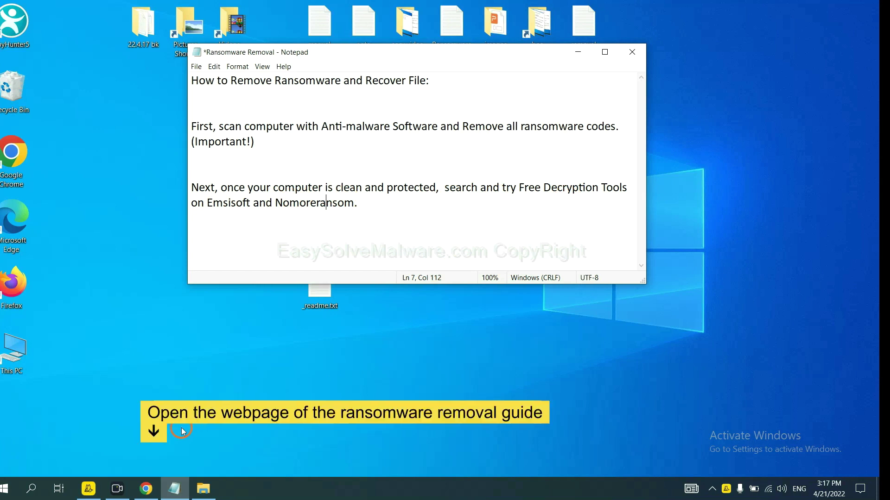
# Step: Return to the jhdd removal guide in Chrome and scroll to Step 4's Emsisoft link
pyautogui.click(144, 488)
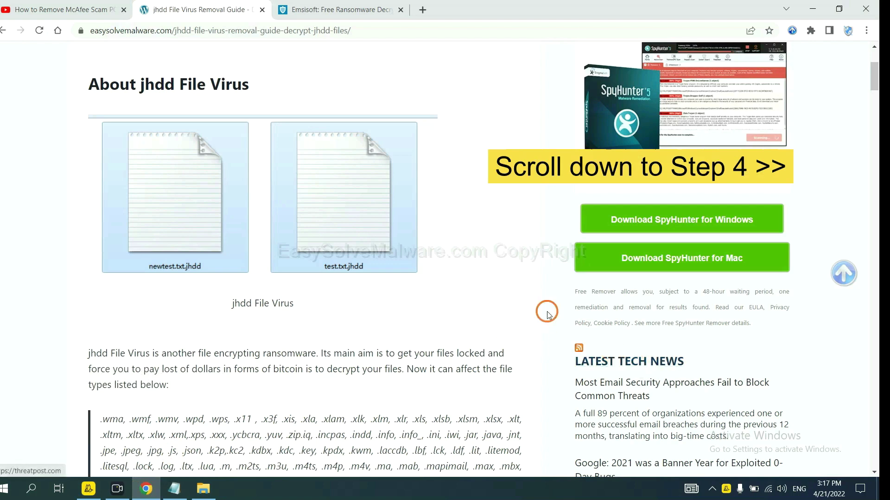
pyautogui.moveTo(873, 76); pyautogui.dragTo(866, 398)
pyautogui.click(258, 61)
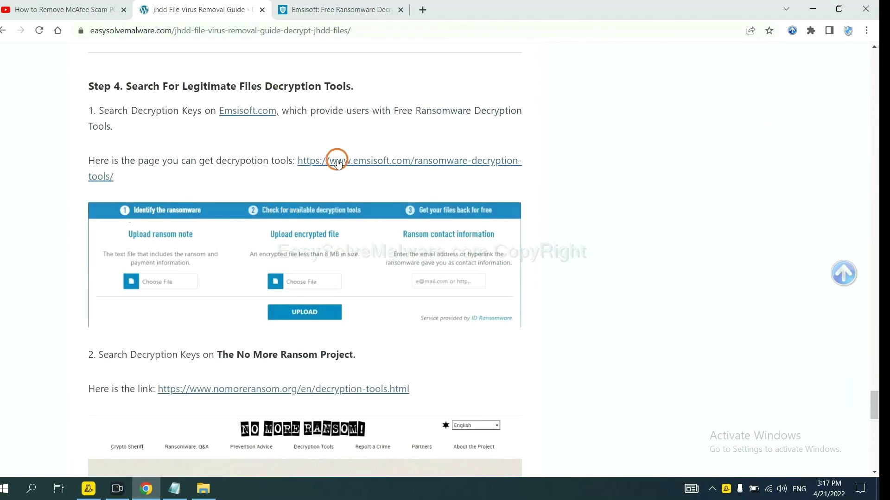
pyautogui.scroll(-3, 297, 185)
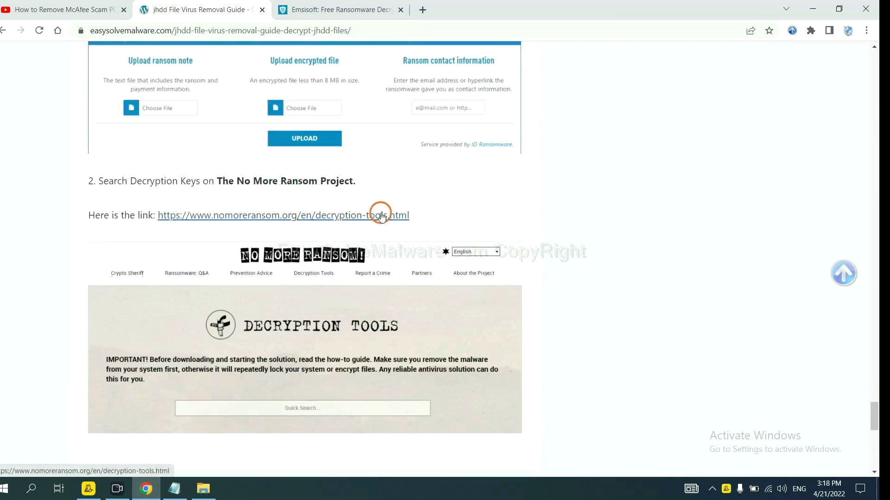
pyautogui.scroll(2, 385, 215)
pyautogui.scroll(2, 385, 215)
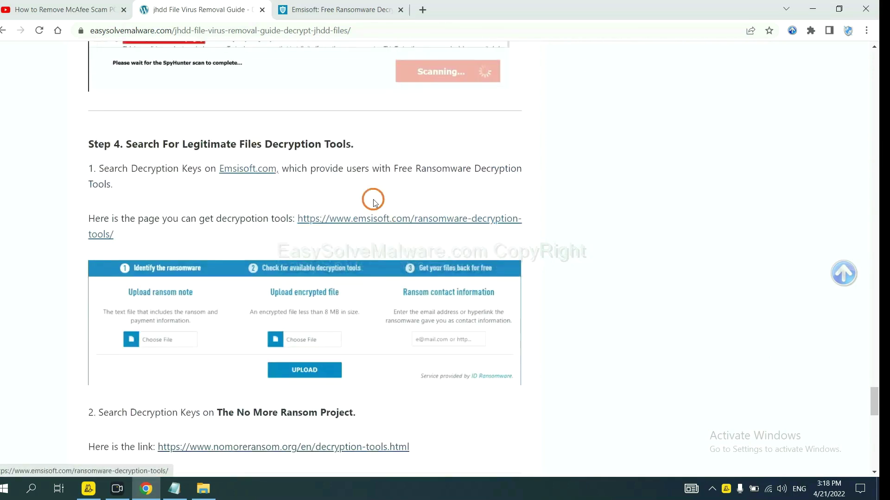
# Step: Open Emsisoft's Free Ransomware Decryption Tools page, view the identification form, then show the desktop
pyautogui.click(366, 223)
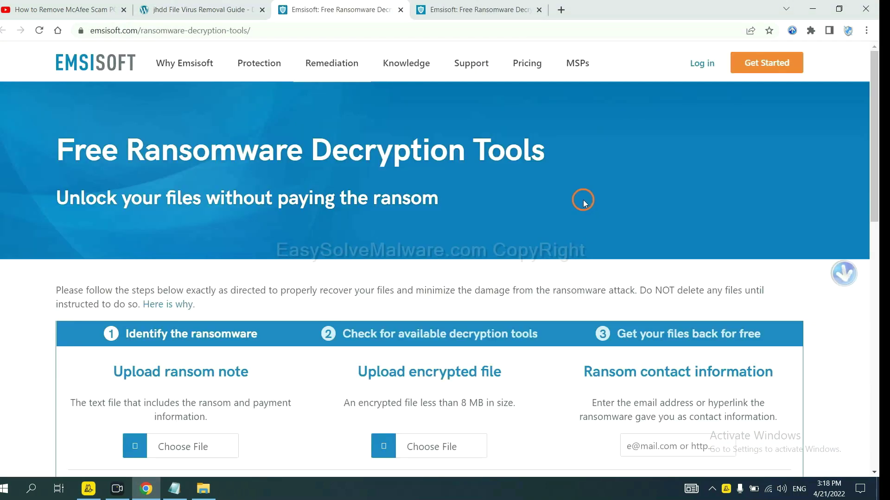
pyautogui.scroll(-3, 578, 193)
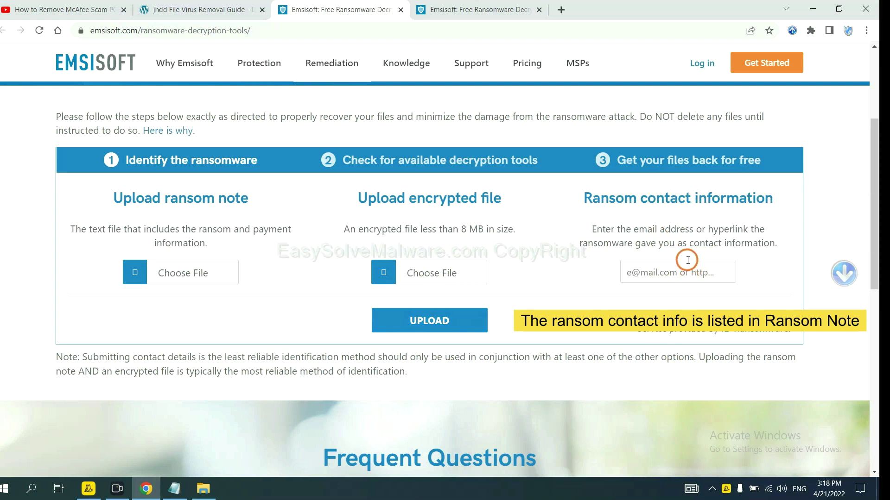
pyautogui.click(872, 492)
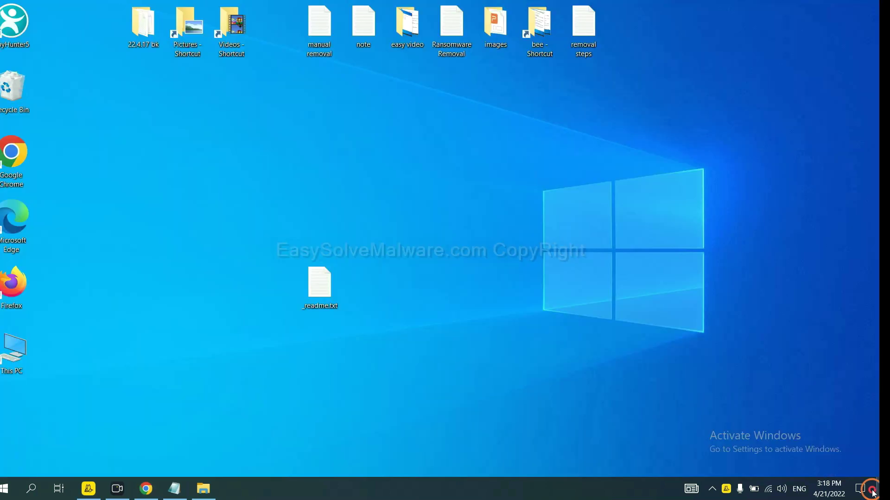
# Step: Copy the contact e-mail from _readme.txt into Emsisoft's Ransom contact information field and upload it
pyautogui.doubleClick(324, 285)
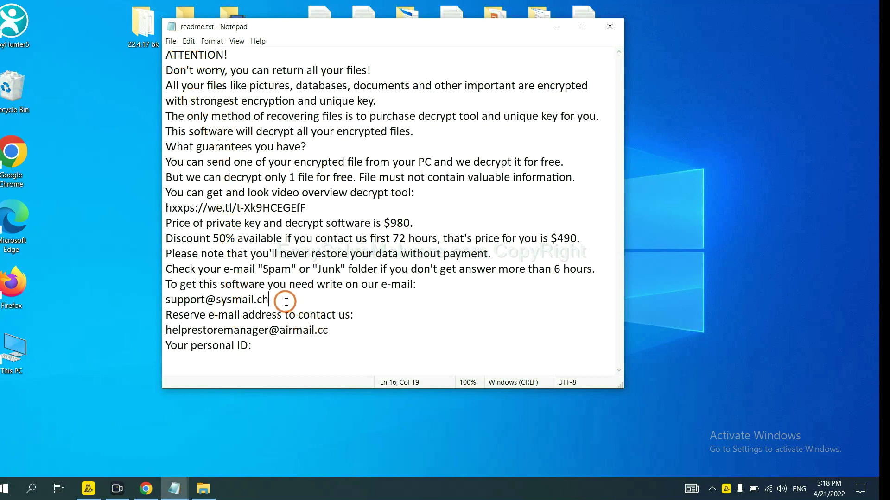
pyautogui.moveTo(269, 300); pyautogui.dragTo(146, 293)
pyautogui.hotkey('ctrl', 'c')
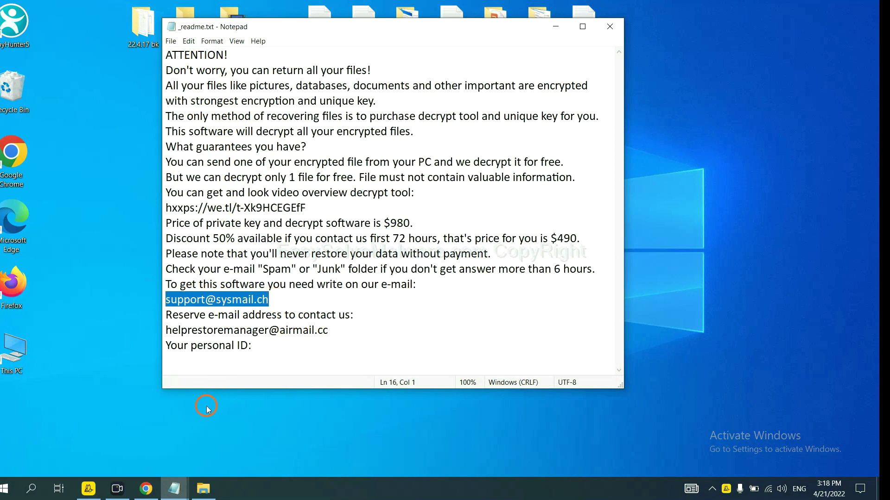
pyautogui.click(146, 489)
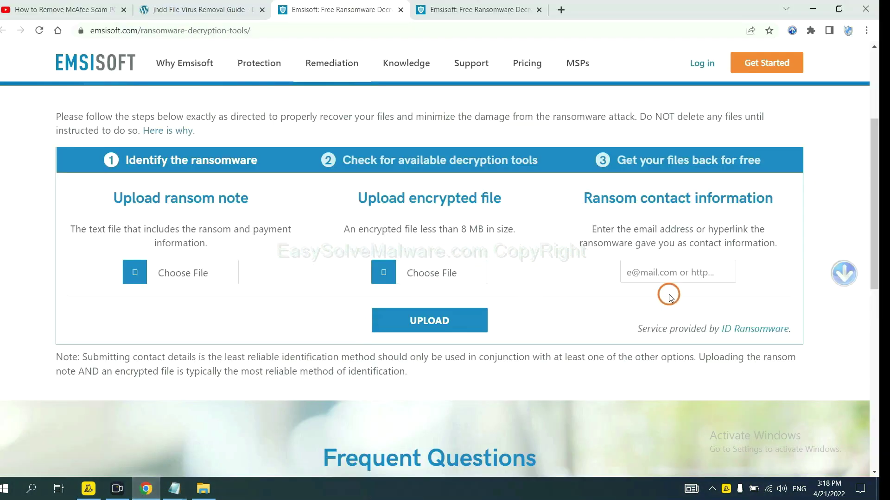
pyautogui.click(675, 273)
pyautogui.hotkey('ctrl', 'v')
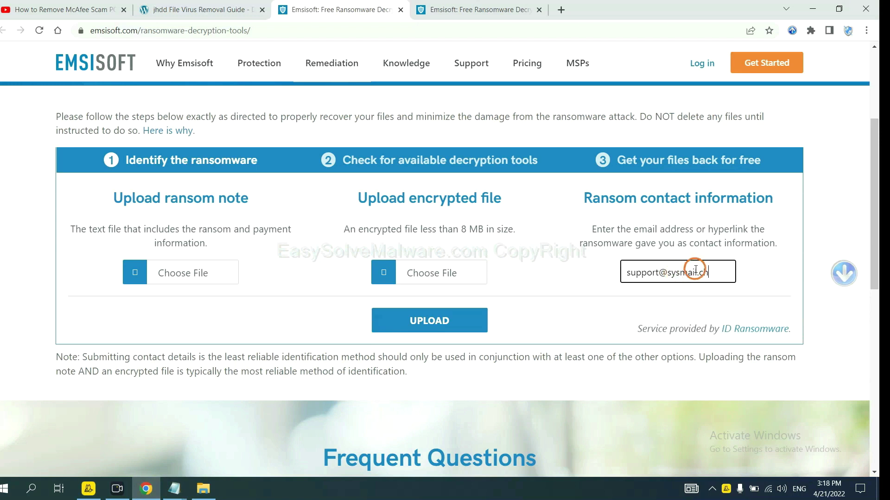
pyautogui.click(466, 320)
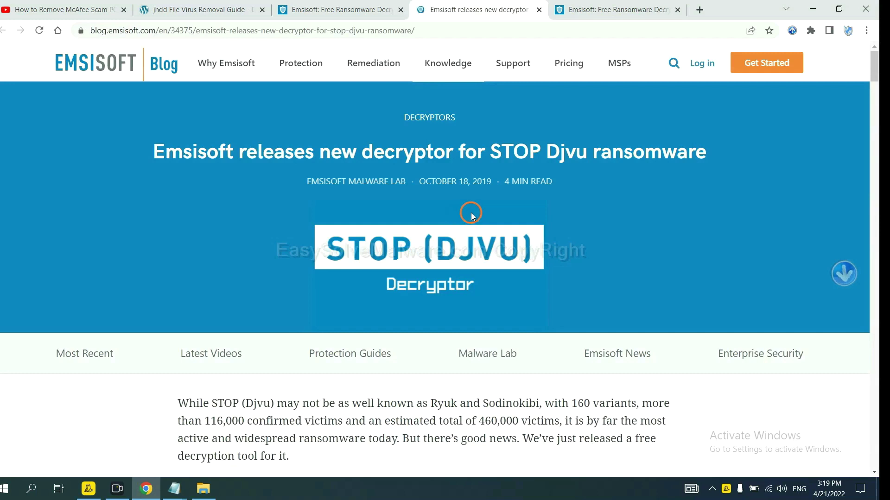
# Step: Follow the blog post's STOP Djvu decryptor link and scroll to the DOWNLOAD button
pyautogui.scroll(-5, 460, 214)
pyautogui.scroll(-15, 458, 205)
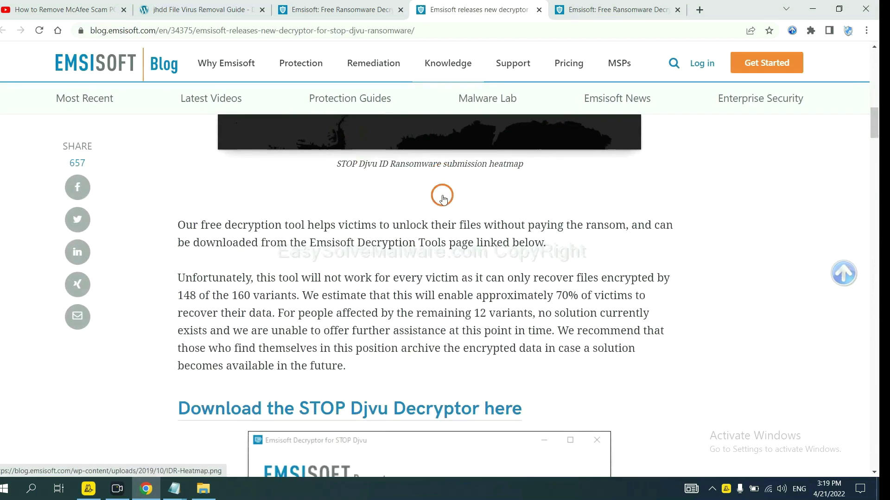
pyautogui.scroll(-10, 442, 195)
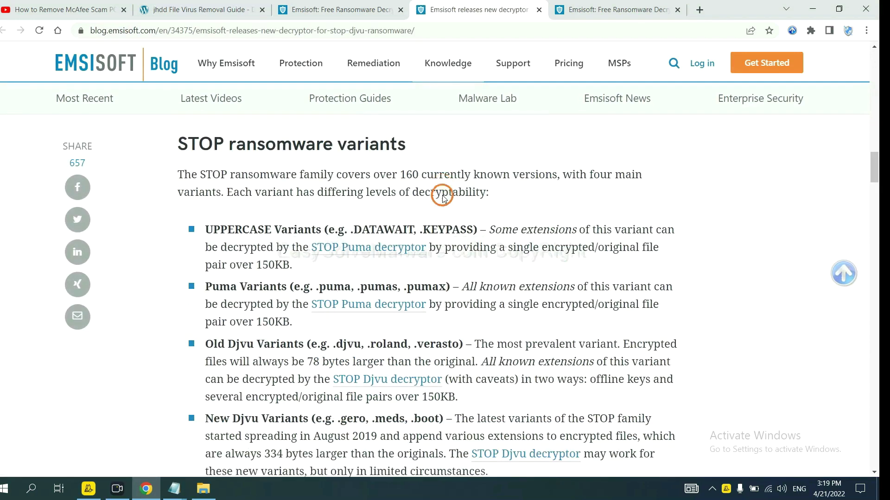
pyautogui.scroll(2, 443, 197)
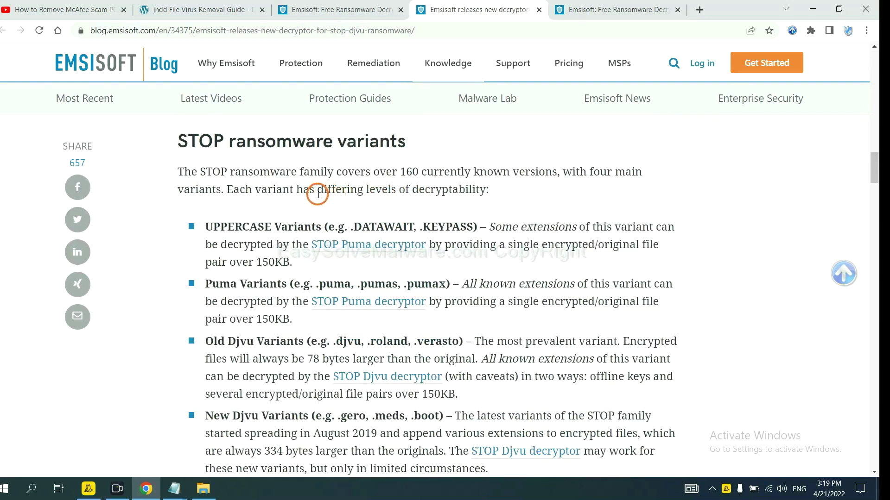
pyautogui.scroll(-2, 311, 235)
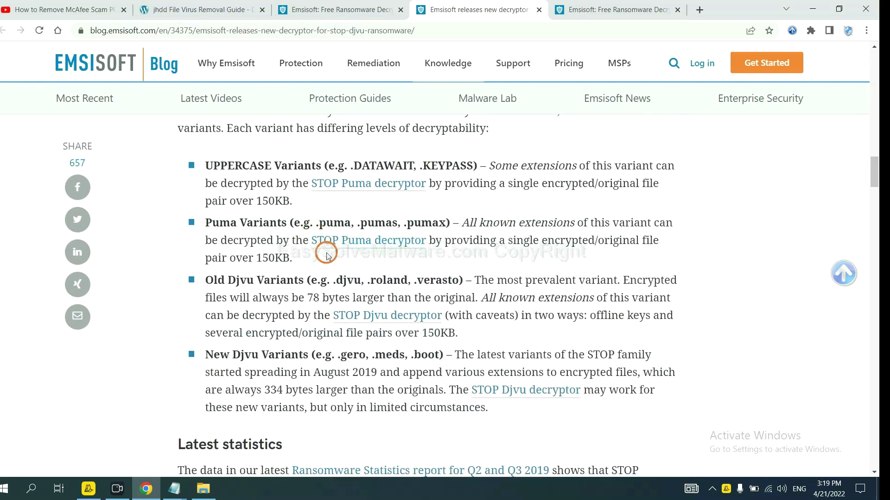
pyautogui.scroll(-3, 327, 255)
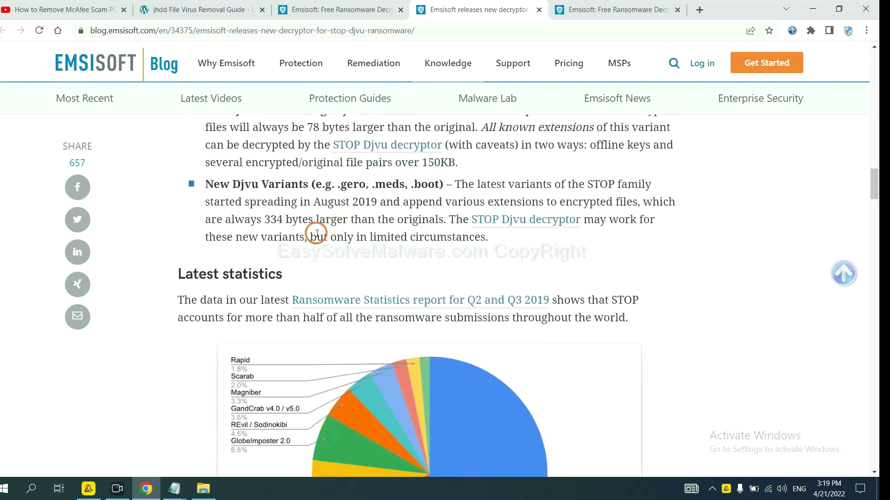
pyautogui.click(511, 222)
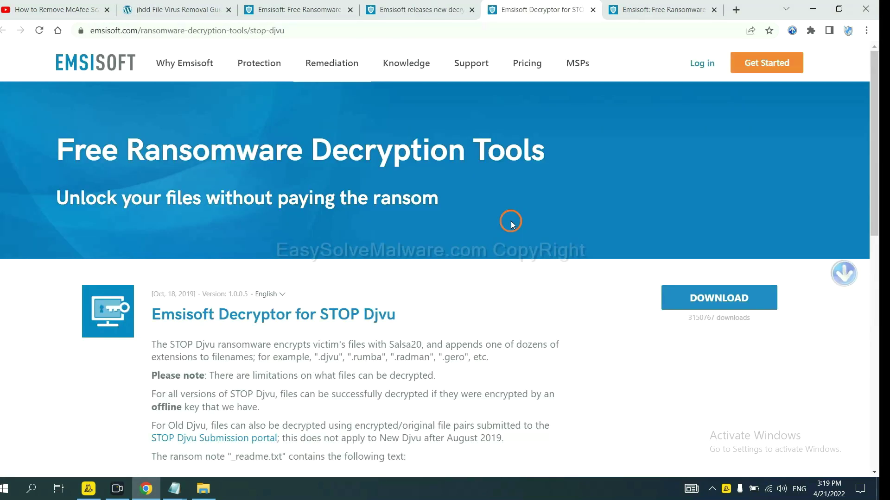
pyautogui.scroll(-3, 512, 224)
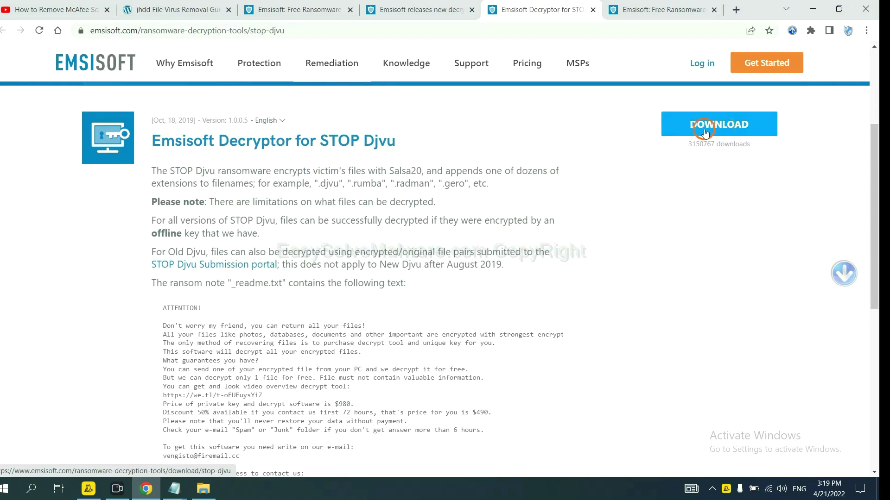
# Step: Open No More Ransom's Decryption Tools page from the removal guide's Step 4 link
pyautogui.click(135, 10)
pyautogui.scroll(-6, 278, 222)
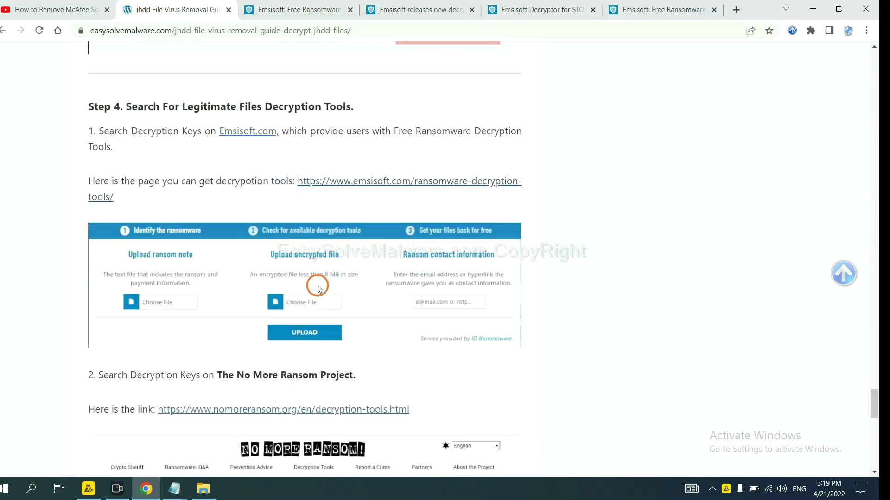
pyautogui.click(325, 160)
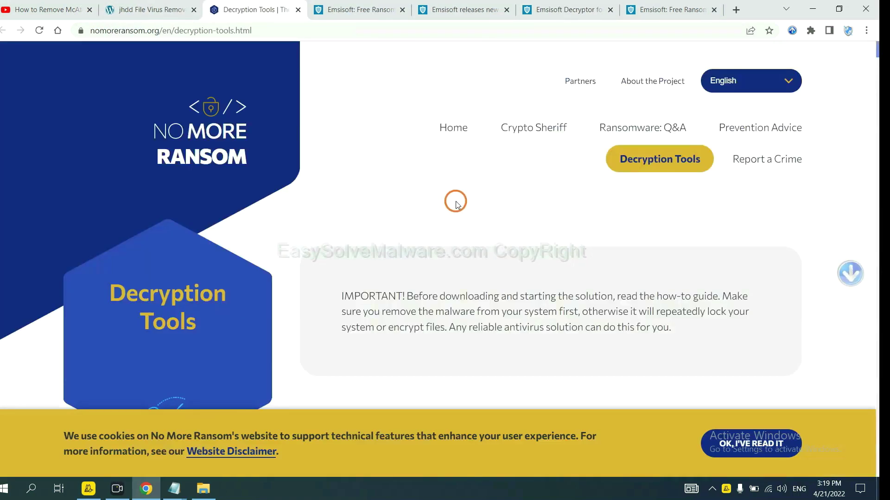
pyautogui.scroll(-4, 456, 204)
# Step: Quick-search the decryptors for 'djvu' and expand the djvu Ransom entry to show its download
pyautogui.click(441, 271)
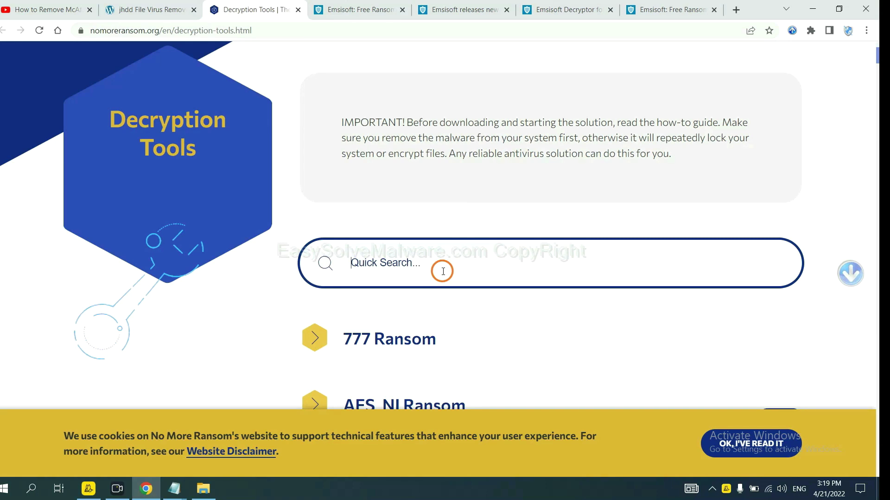
pyautogui.write('djvu')
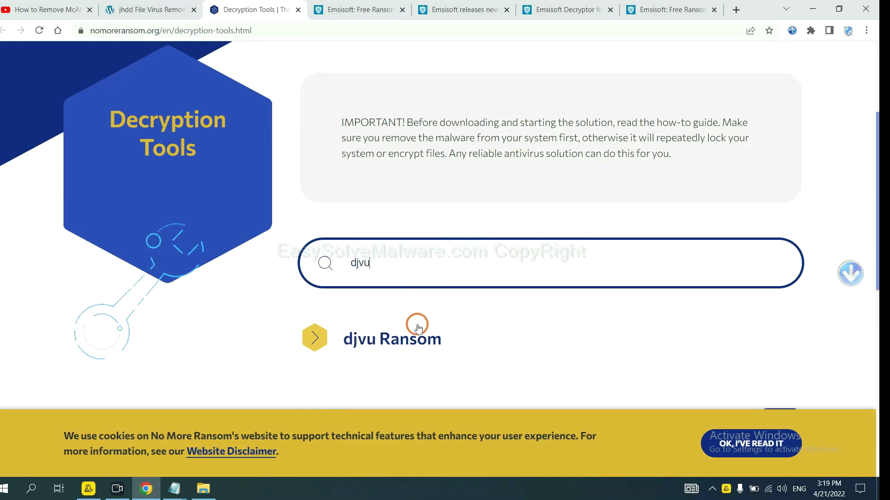
pyautogui.scroll(-1, 417, 334)
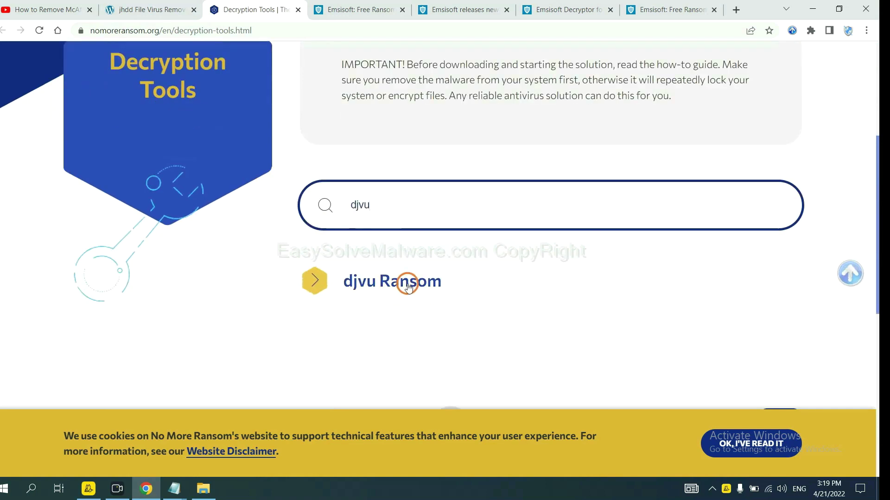
pyautogui.click(407, 283)
pyautogui.scroll(-1, 482, 310)
pyautogui.scroll(-2, 482, 310)
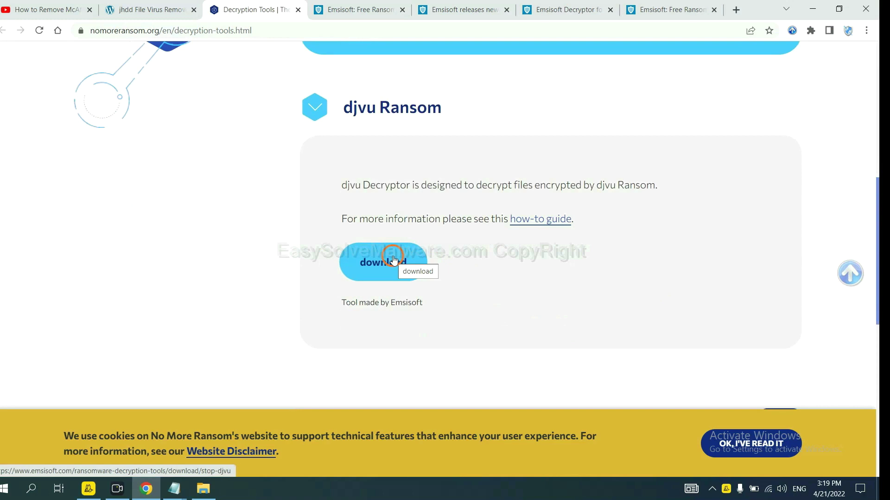
pyautogui.scroll(5, 540, 260)
pyautogui.scroll(2, 558, 254)
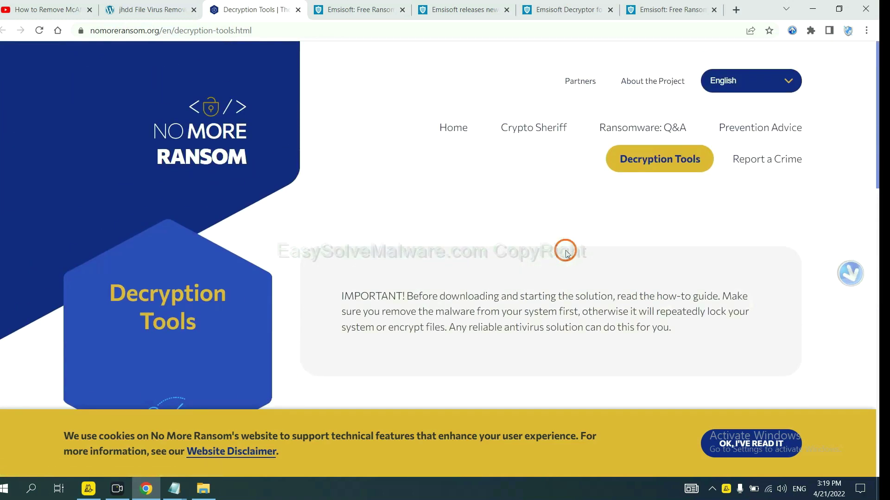